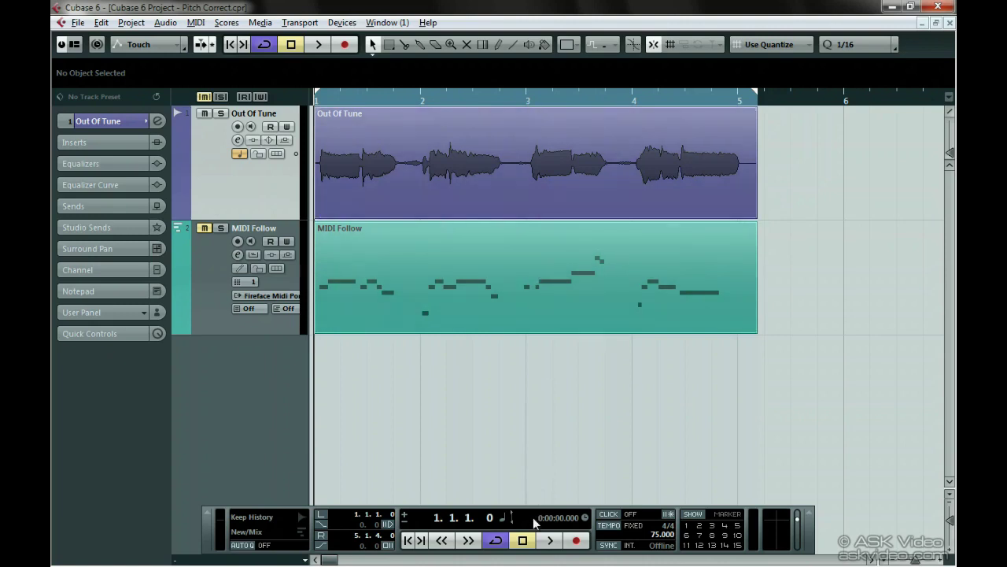
Play the uncorrected Out Of Tune vocal through the loop, stop playback, and return to the project start
{"action": "left_click", "coordinate": [549, 540]}
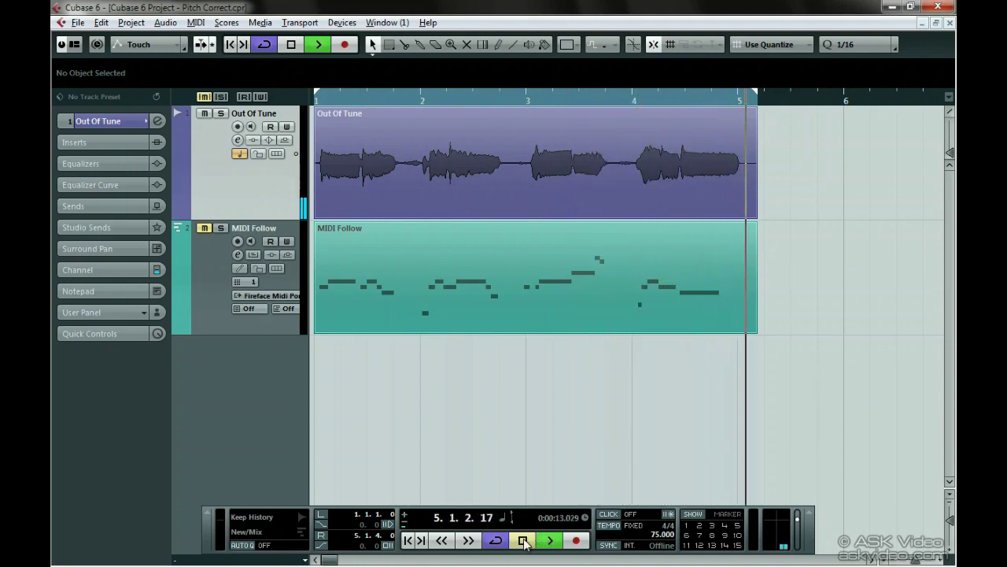
{"action": "left_click", "coordinate": [524, 541]}
{"action": "left_click", "coordinate": [523, 541]}
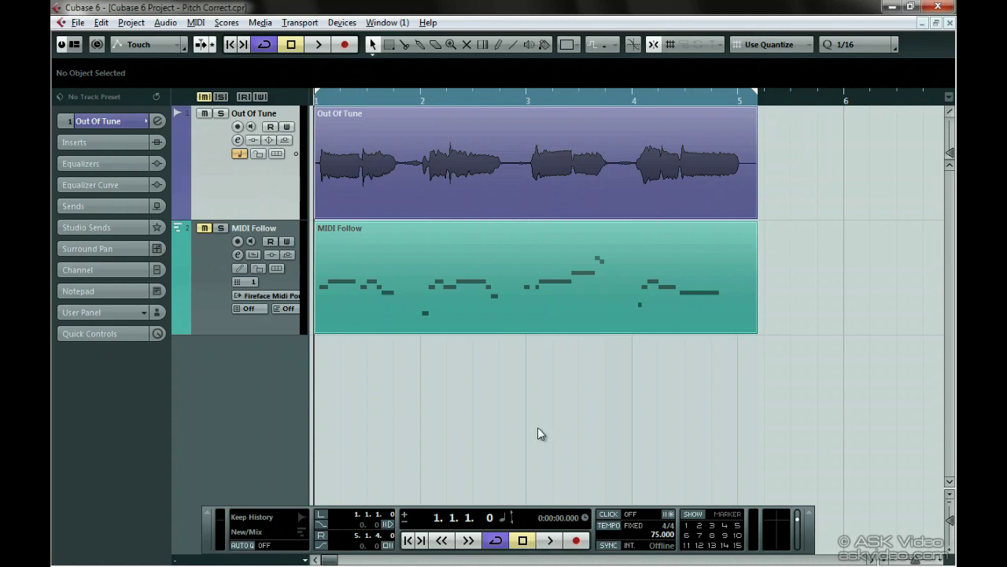
Insert the Pitch Correct effect in the first slot of the Out Of Tune track and set its formant optimization to Female
{"action": "left_click", "coordinate": [129, 141]}
{"action": "left_click", "coordinate": [116, 175]}
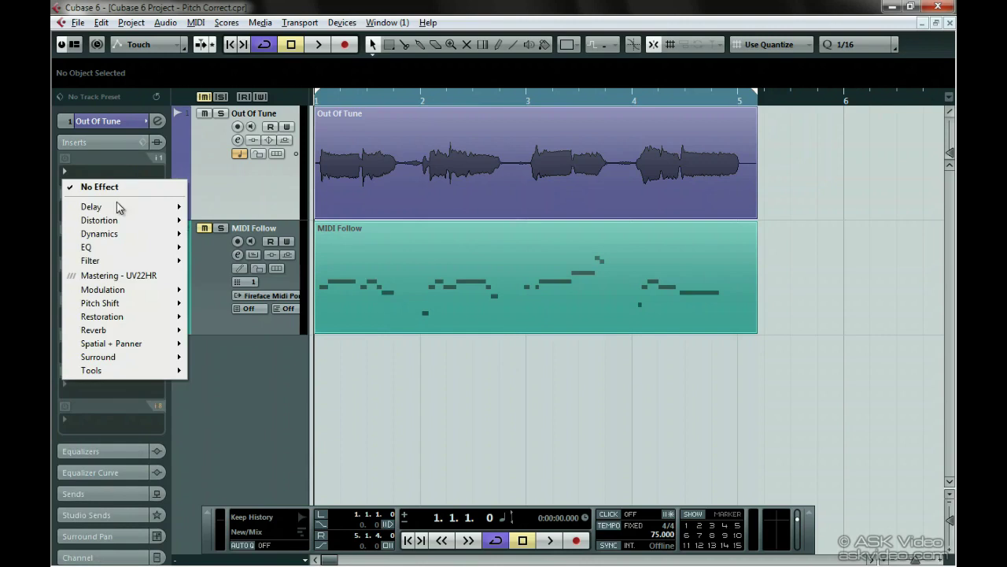
{"action": "mouse_move", "coordinate": [127, 305]}
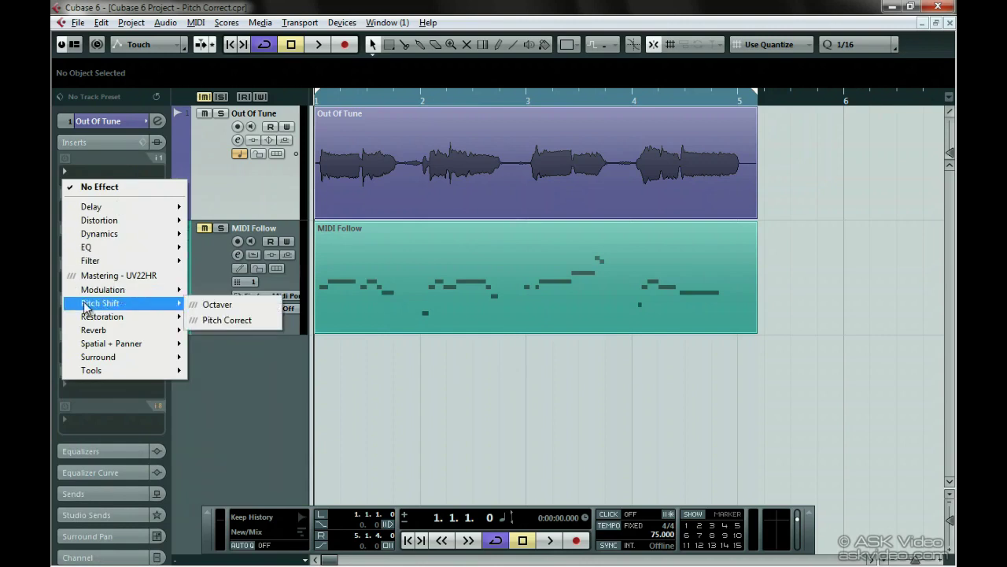
{"action": "left_click", "coordinate": [246, 325]}
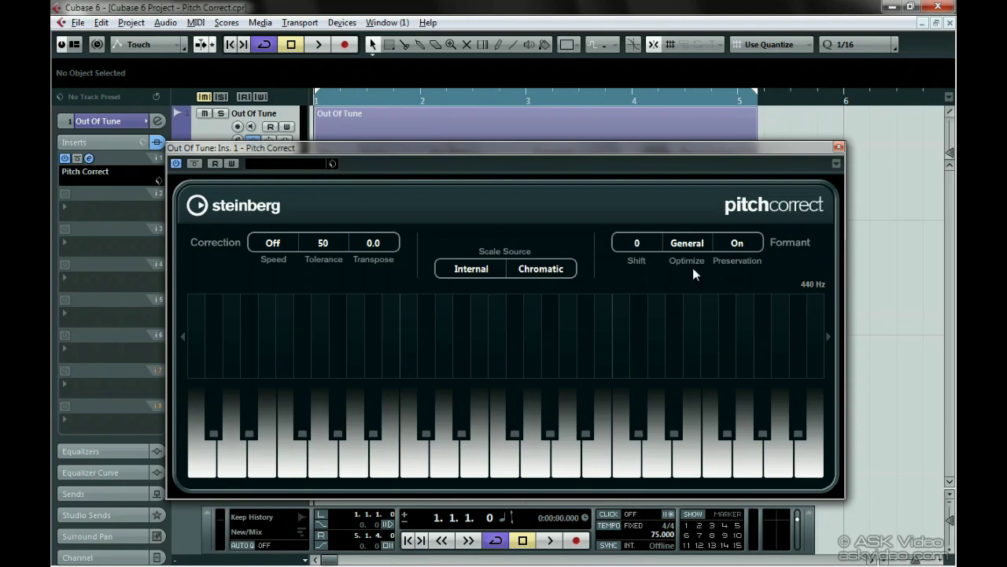
{"action": "left_click", "coordinate": [671, 251]}
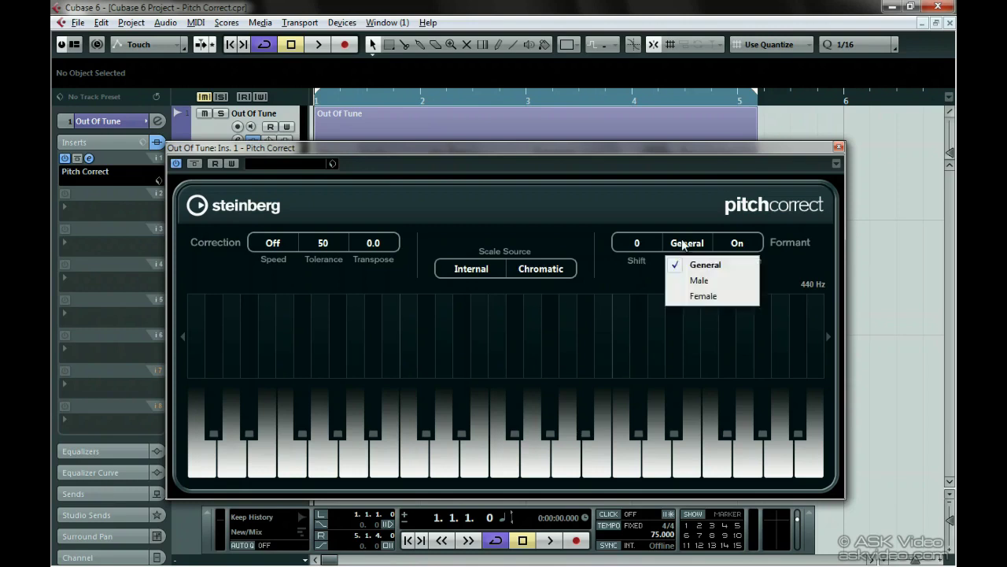
{"action": "left_click", "coordinate": [740, 297]}
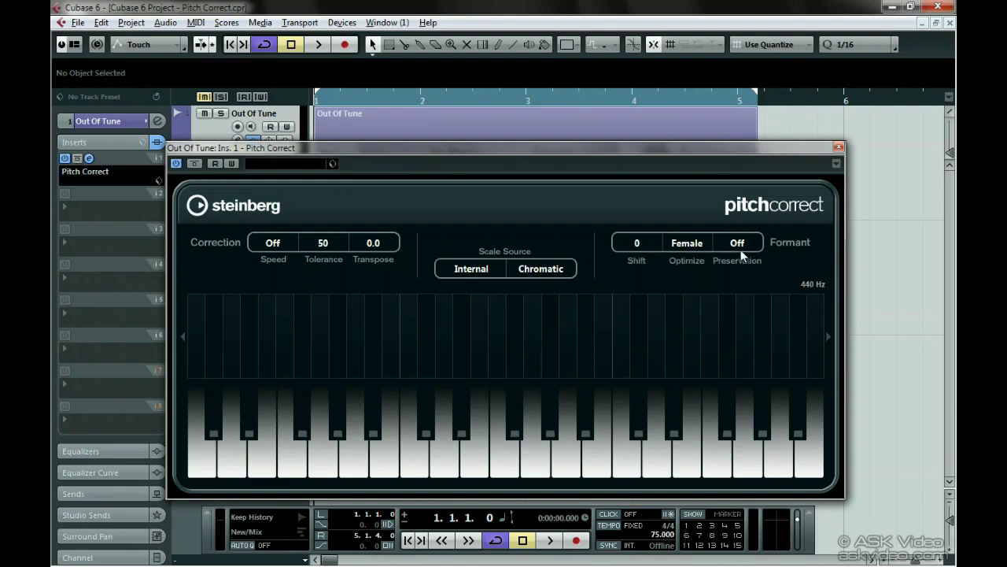
Audition the vocal while varying the formant shift in Pitch Correct, then stop playback
{"action": "left_click", "coordinate": [550, 541]}
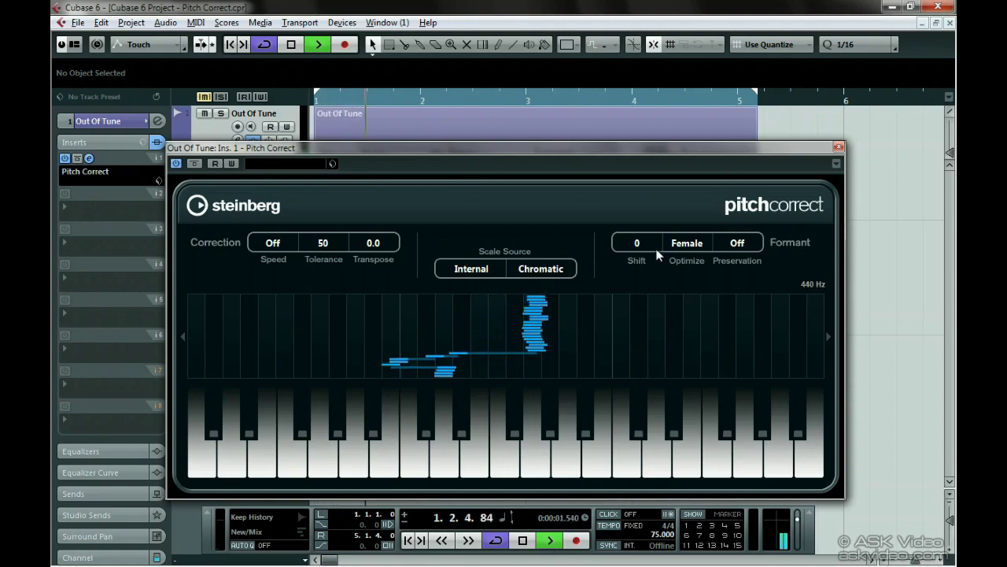
{"action": "mouse_move", "coordinate": [639, 244]}
{"action": "left_mouse_down"}
{"action": "mouse_move", "coordinate": [638, 173]}
{"action": "mouse_move", "coordinate": [632, 375]}
{"action": "mouse_move", "coordinate": [643, 248]}
{"action": "left_mouse_up"}
{"action": "key", "text": "space"}
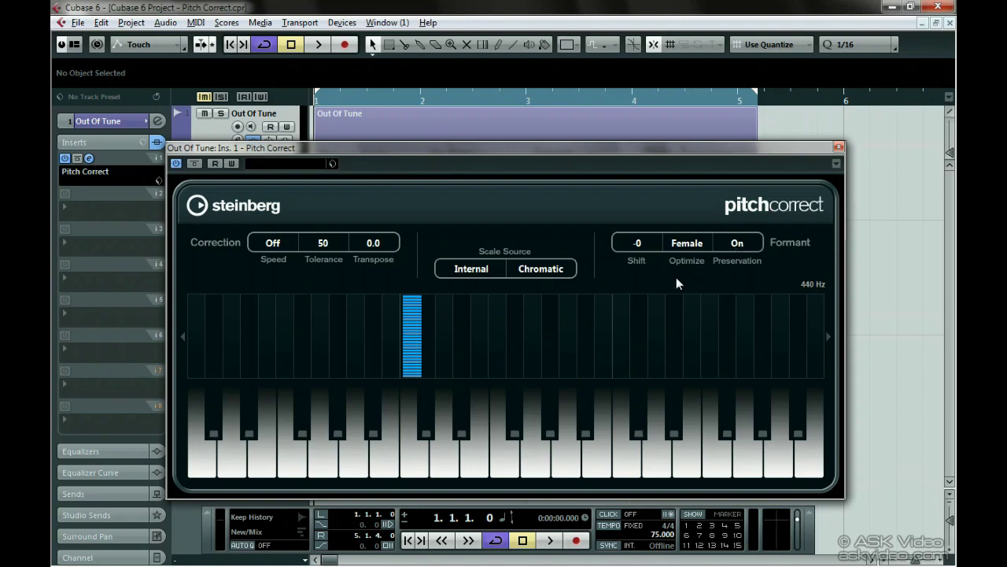
Keep the scale source Internal and set the correction scale to C Major
{"action": "left_click", "coordinate": [486, 272]}
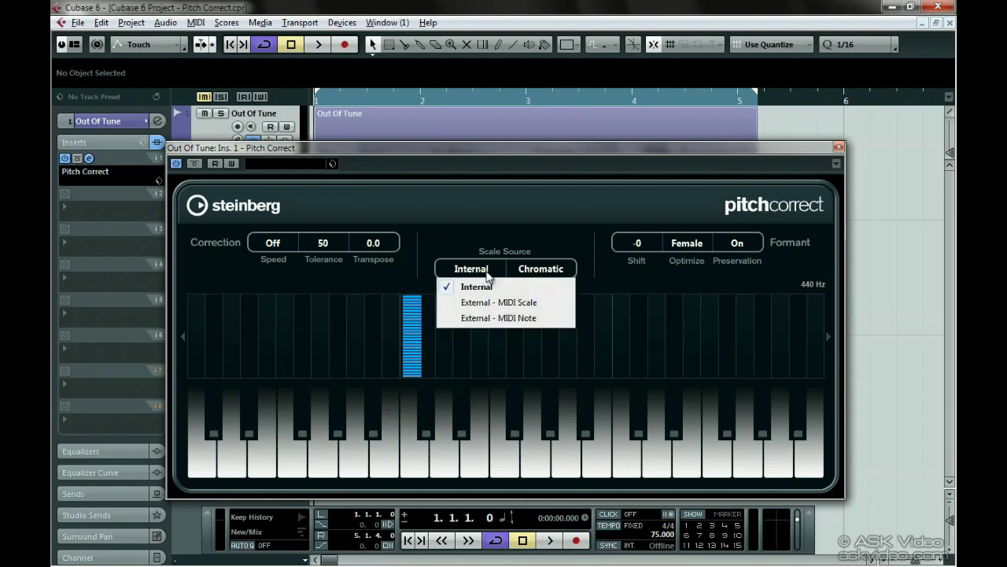
{"action": "left_click", "coordinate": [485, 287]}
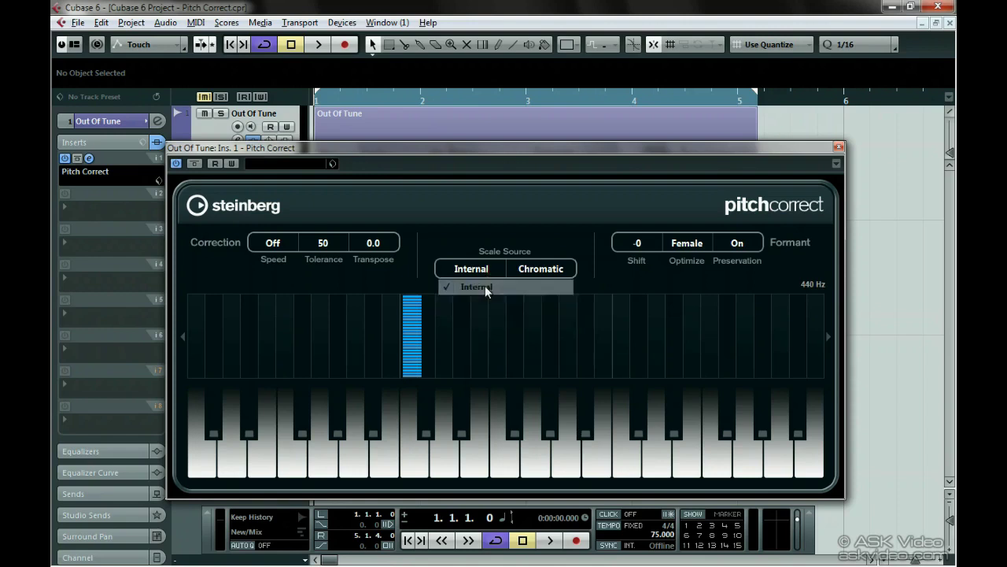
{"action": "left_click", "coordinate": [545, 272]}
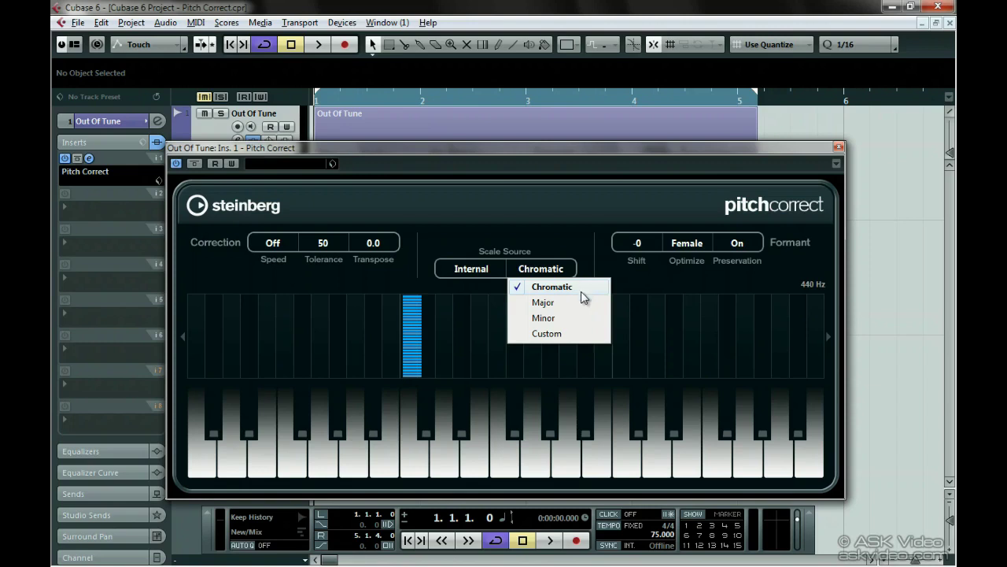
{"action": "left_click", "coordinate": [573, 304]}
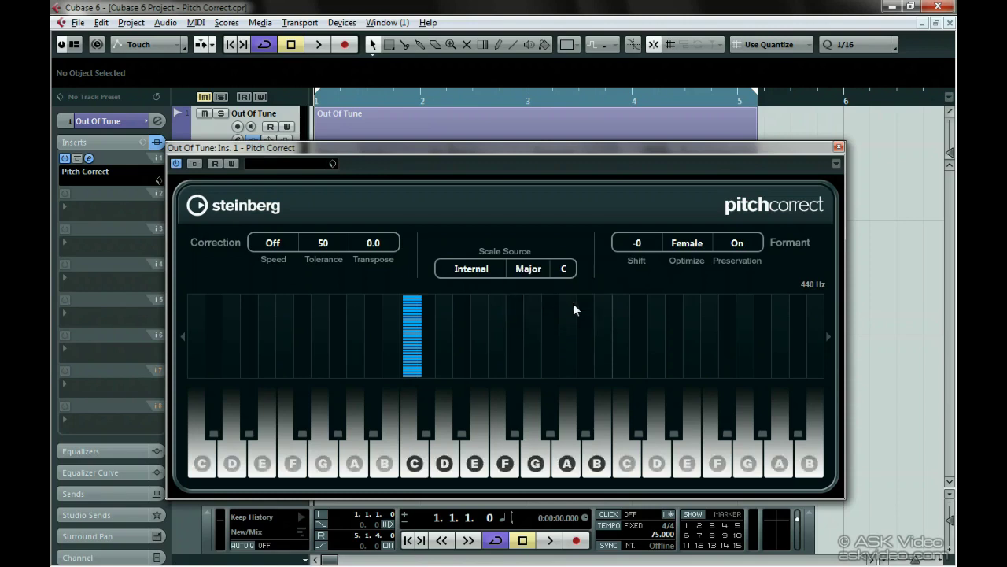
{"action": "left_click", "coordinate": [563, 269]}
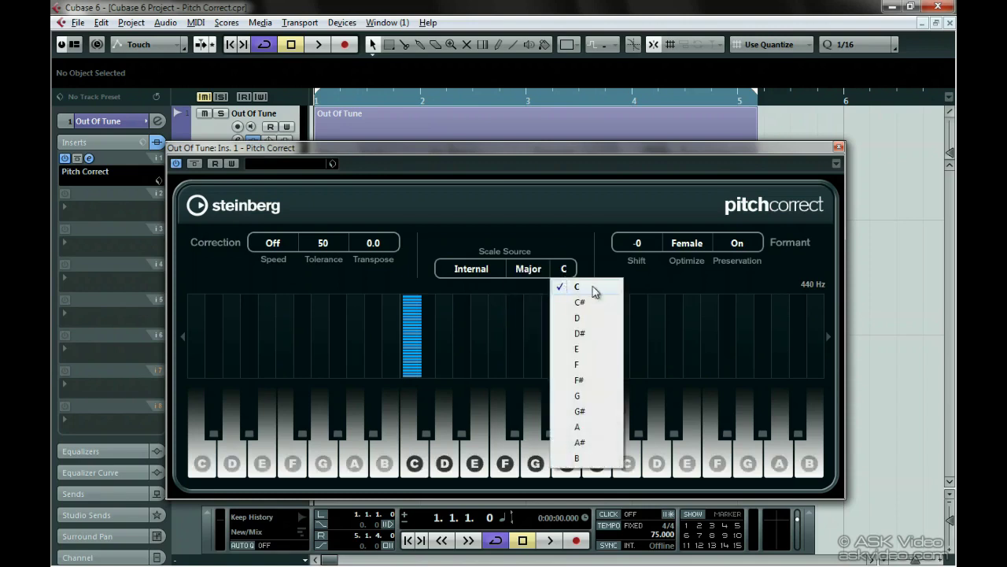
{"action": "left_click", "coordinate": [595, 288]}
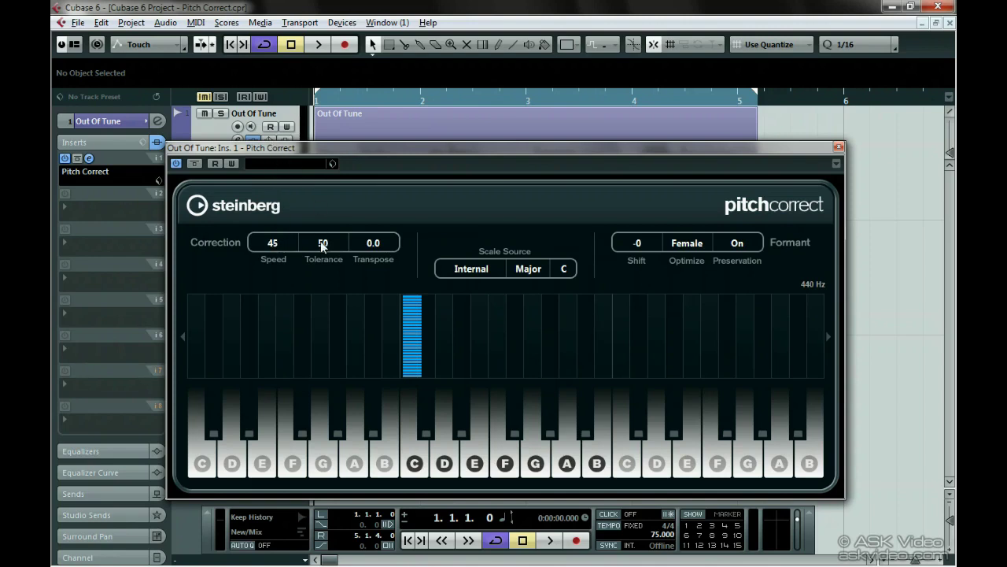
Set the correction Speed to 45 and Tolerance to 65, and audition the vocal while trying the transpose control
{"action": "left_click_drag", "start_coordinate": [321, 242], "coordinate": [330, 208]}
{"action": "left_click", "coordinate": [551, 543]}
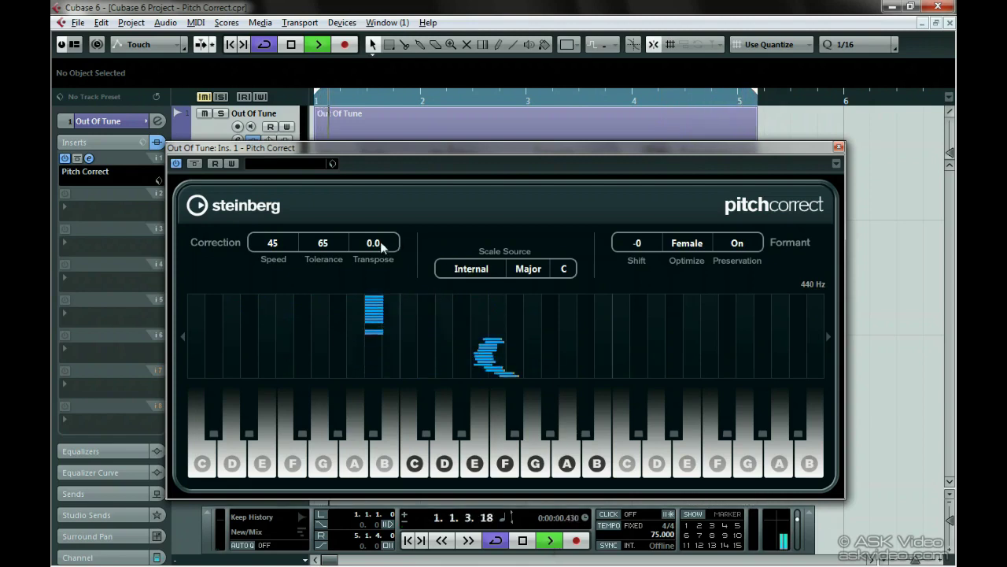
{"action": "mouse_move", "coordinate": [381, 248]}
{"action": "left_mouse_down"}
{"action": "mouse_move", "coordinate": [381, 183]}
{"action": "mouse_move", "coordinate": [371, 288]}
{"action": "mouse_move", "coordinate": [386, 245]}
{"action": "left_mouse_up"}
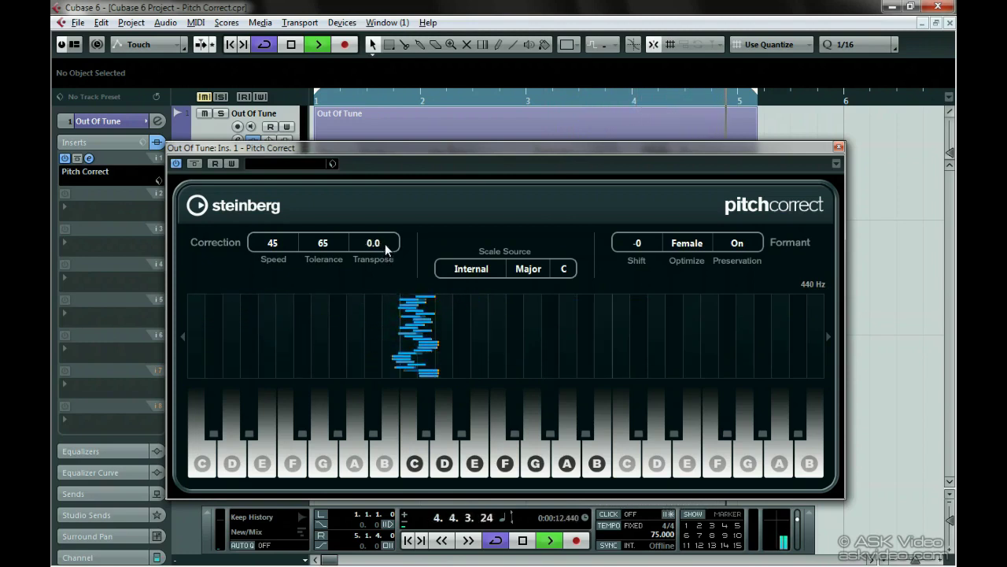
{"action": "key", "text": "space"}
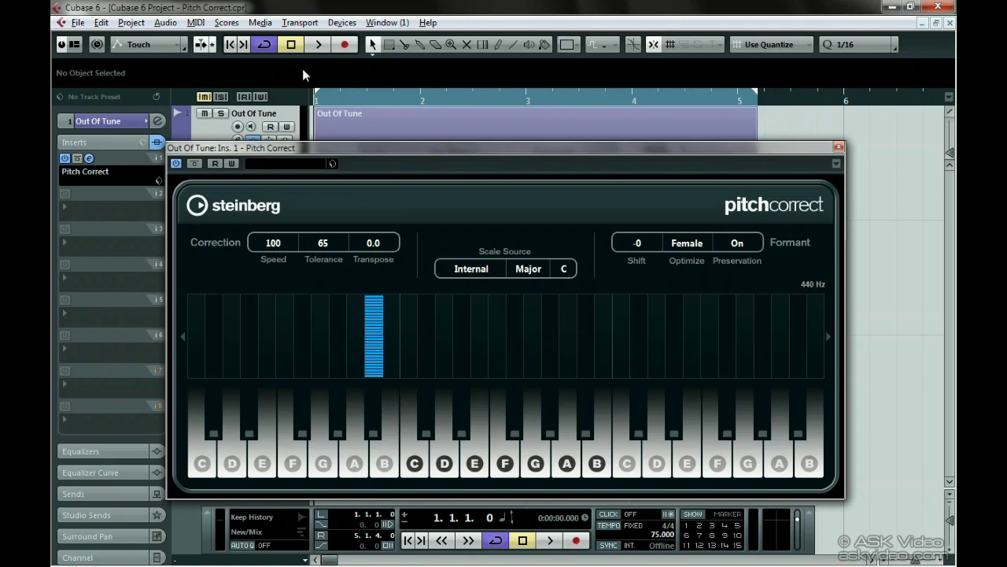
Set both the correction Speed and Tolerance to 100 and audition the vocal
{"action": "left_click_drag", "start_coordinate": [326, 241], "coordinate": [327, 84]}
{"action": "left_click", "coordinate": [547, 541]}
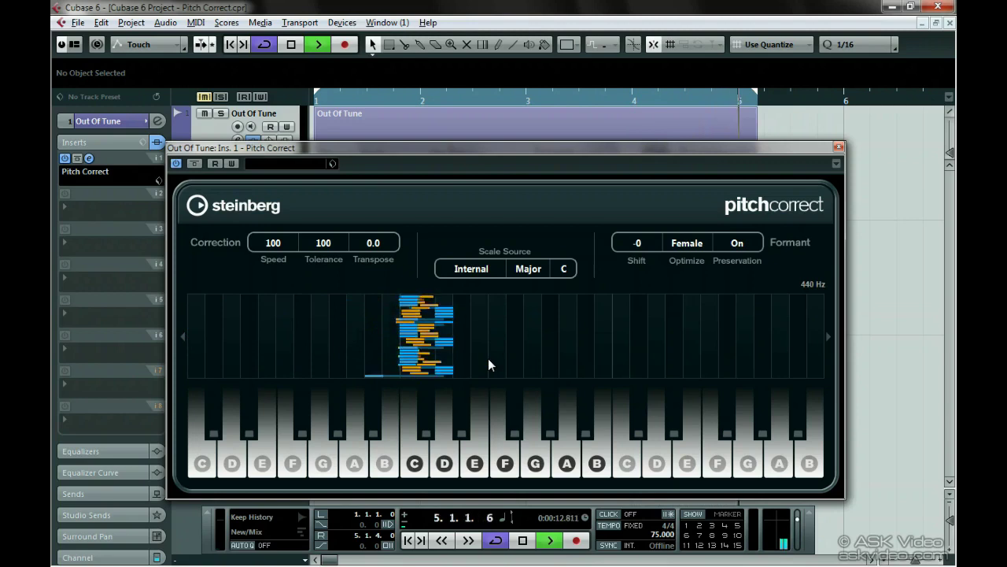
{"action": "key", "text": "space"}
{"action": "key", "text": "Home"}
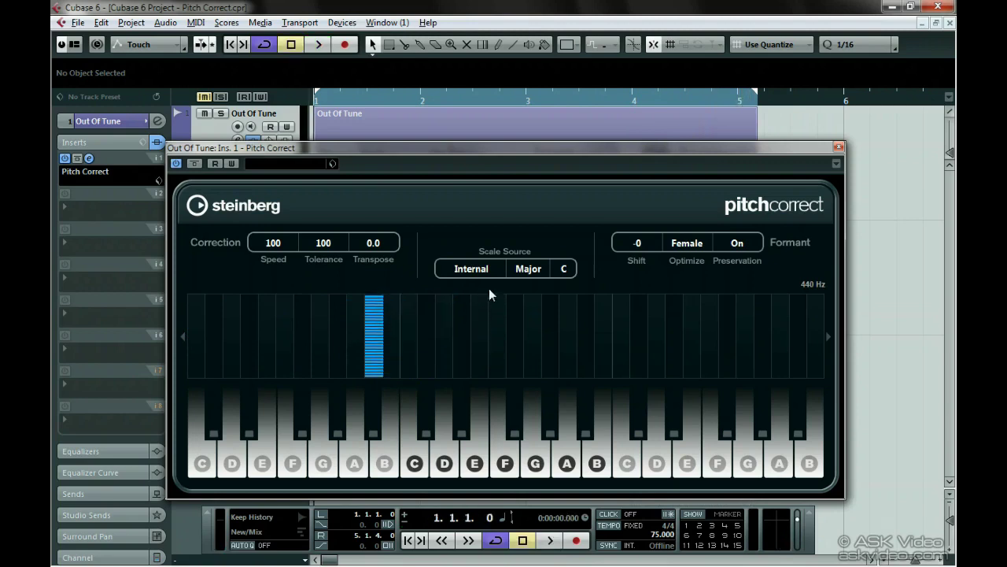
Audition the vocal with a Custom scale of C, F, G and A, using correction Speed 60 and Tolerance 56
{"action": "left_click", "coordinate": [529, 270]}
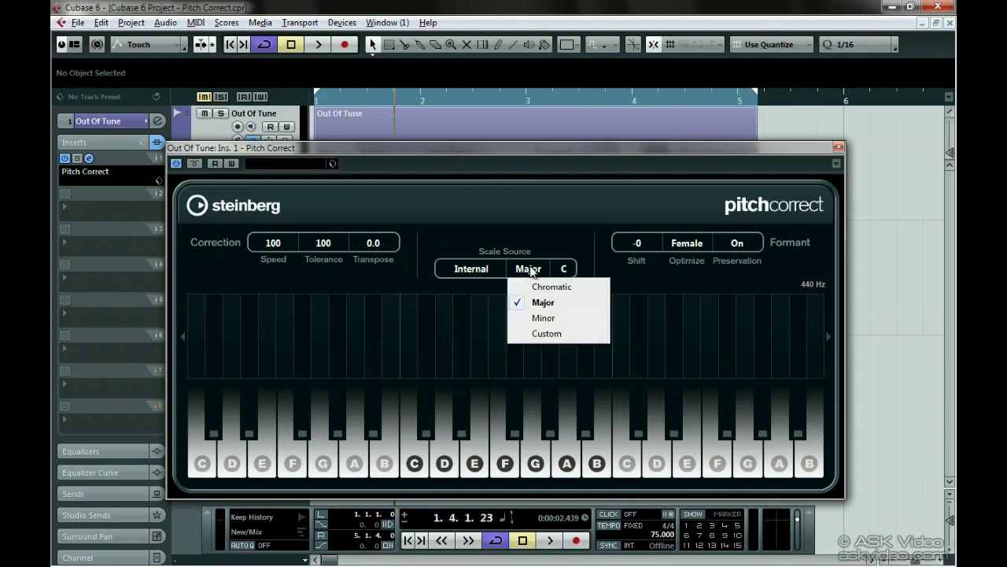
{"action": "left_click", "coordinate": [577, 333]}
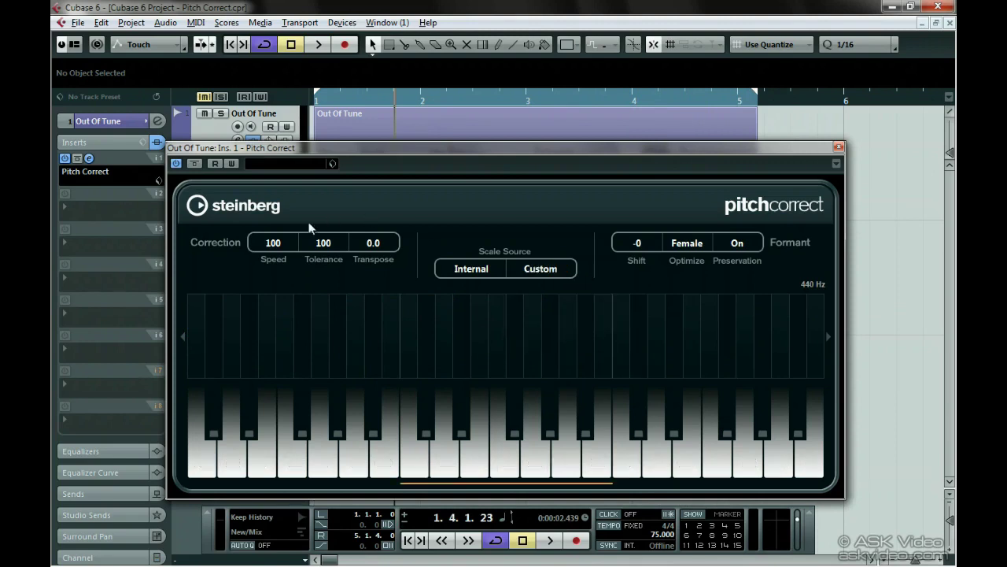
{"action": "left_click_drag", "start_coordinate": [277, 296], "coordinate": [276, 325]}
{"action": "left_click_drag", "start_coordinate": [323, 243], "coordinate": [323, 315]}
{"action": "left_click", "coordinate": [551, 540]}
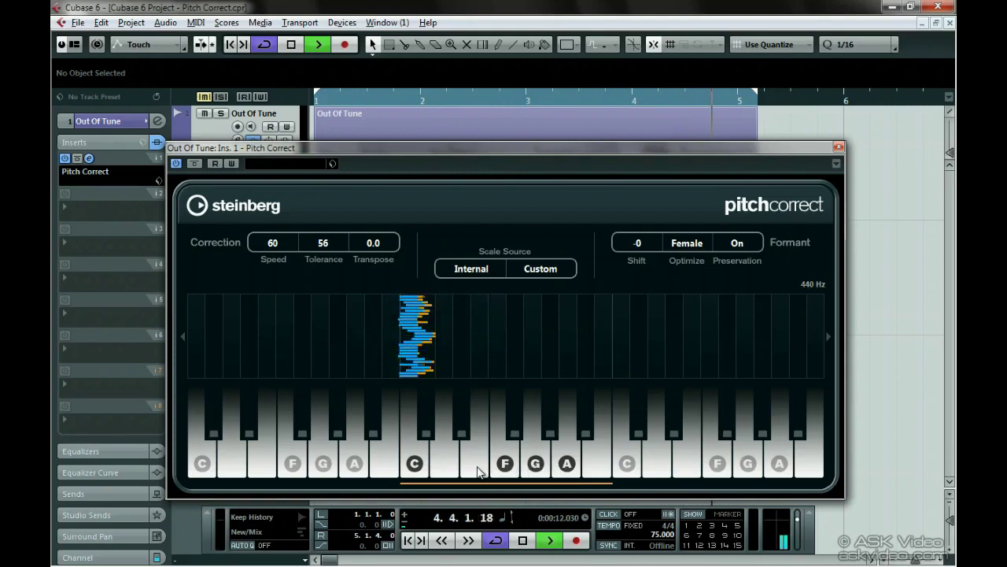
{"action": "left_click", "coordinate": [523, 541]}
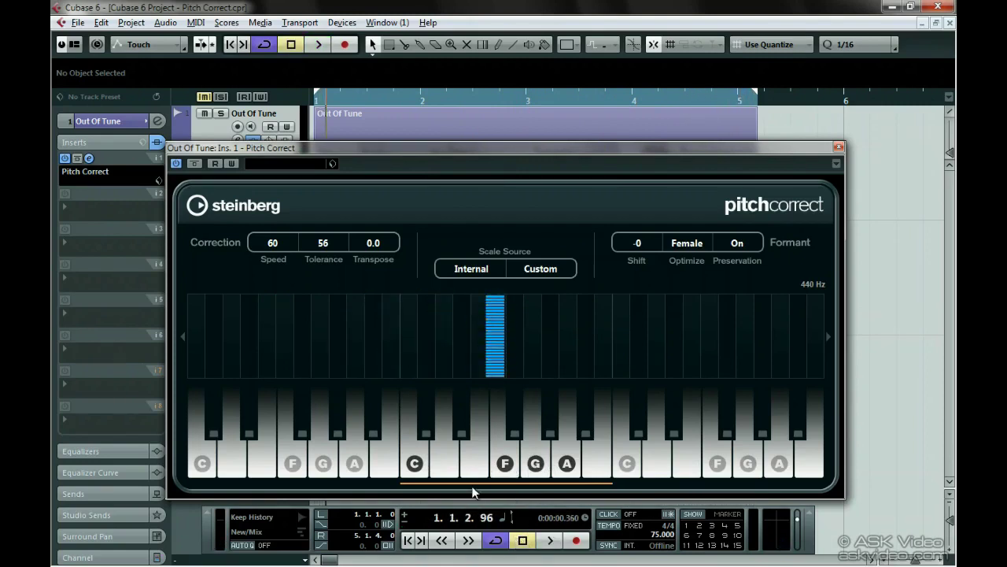
Set the scale source to External - MIDI Note and route the MIDI Follow track's output to the Pitch Correct Midi In
{"action": "left_click", "coordinate": [480, 271]}
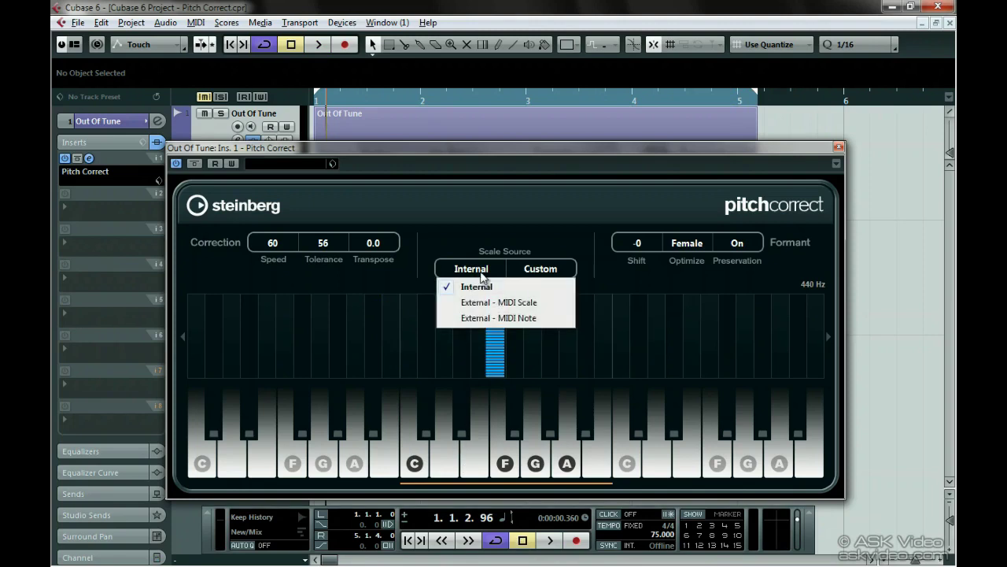
{"action": "left_click", "coordinate": [565, 318]}
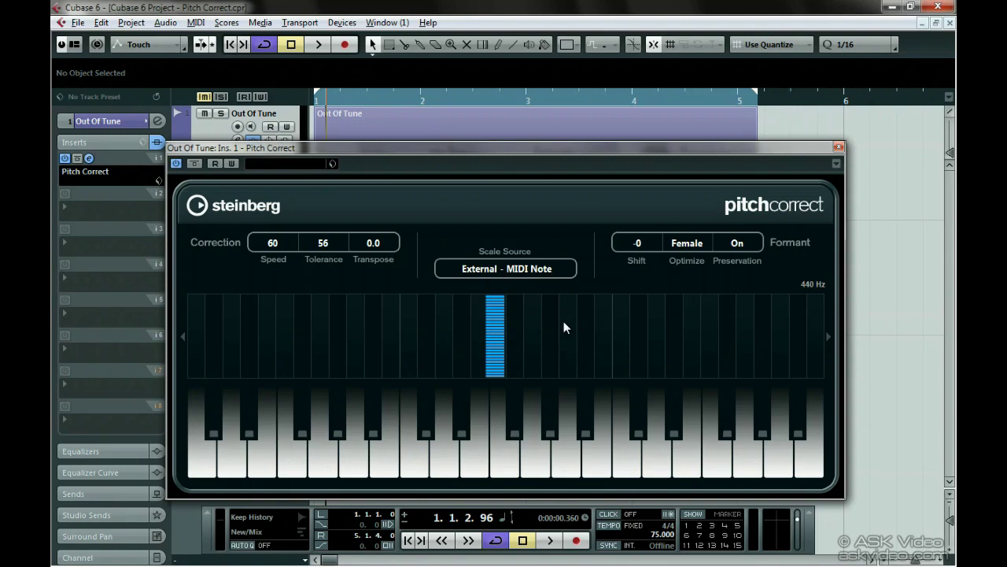
{"action": "left_click", "coordinate": [839, 148]}
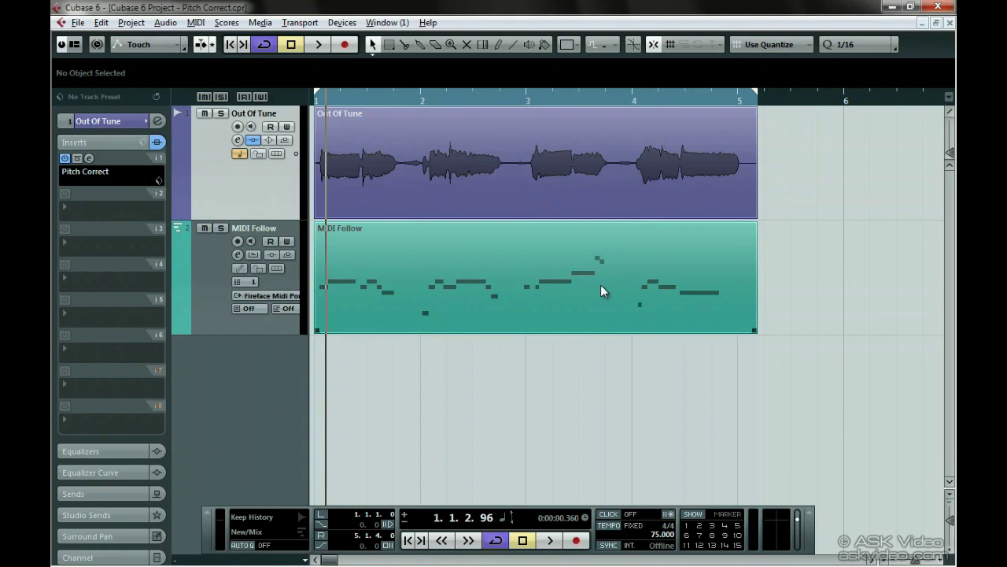
{"action": "left_click", "coordinate": [263, 296]}
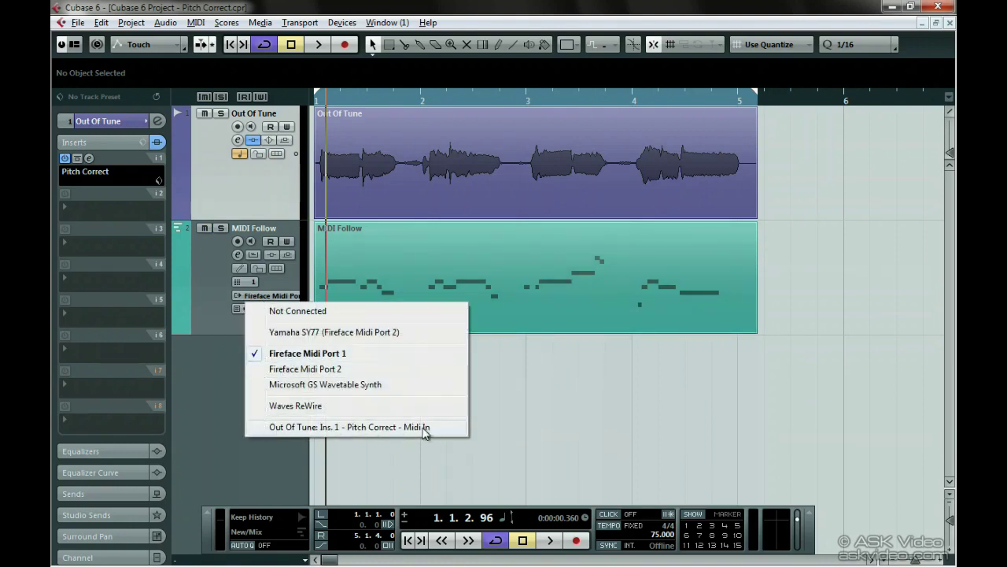
{"action": "left_click", "coordinate": [376, 433]}
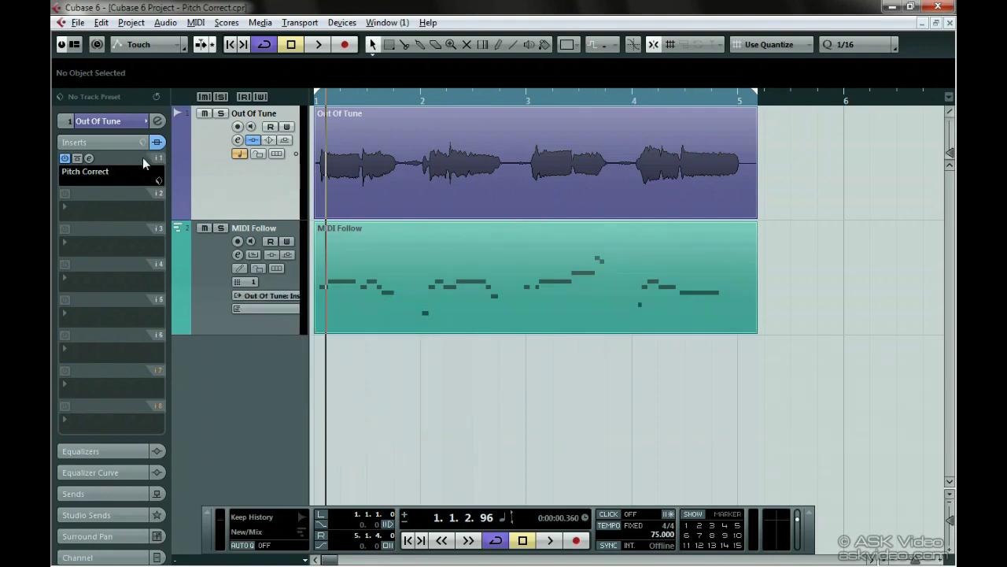
Play the MIDI-guided vocal from the start while setting Pitch Correct's Speed to 96 and Tolerance to 74, and close the plug-in
{"action": "left_click", "coordinate": [90, 159]}
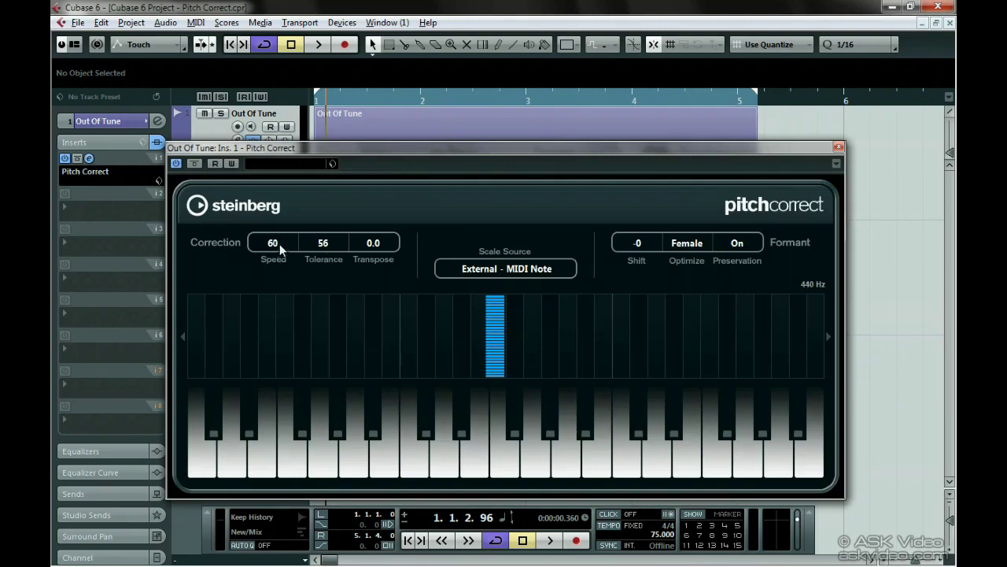
{"action": "key", "text": "space"}
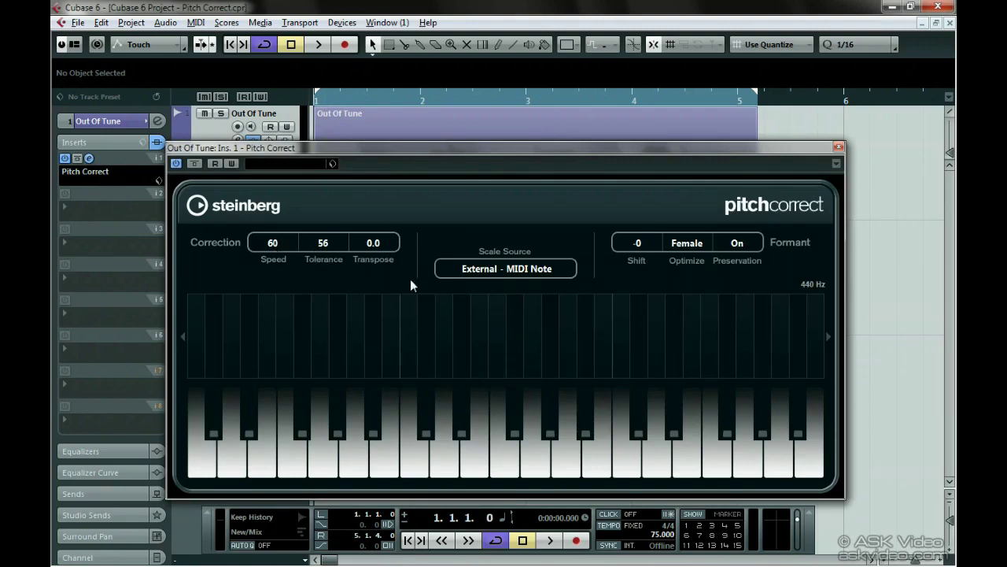
{"action": "left_click", "coordinate": [551, 537]}
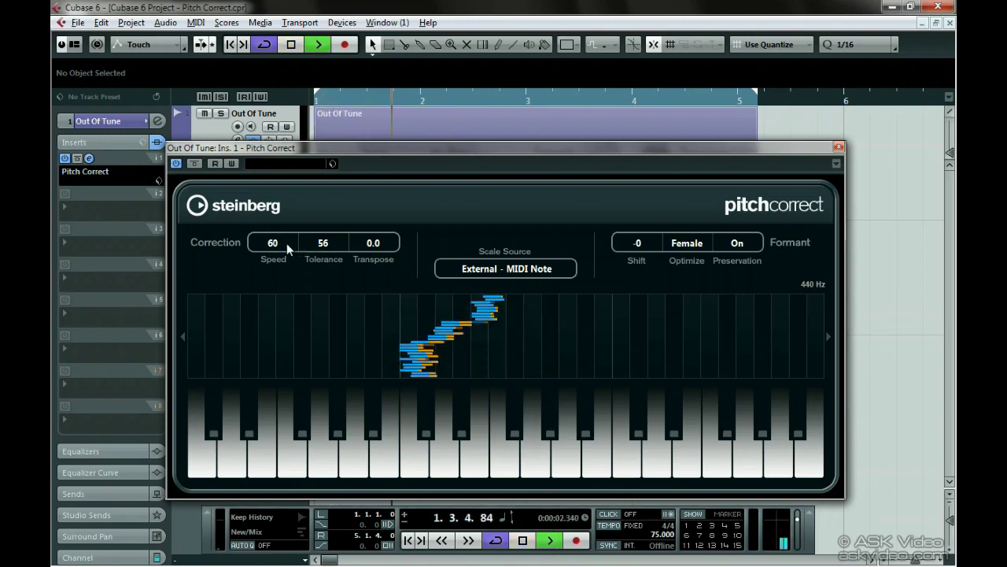
{"action": "left_click_drag", "start_coordinate": [286, 244], "coordinate": [326, 175]}
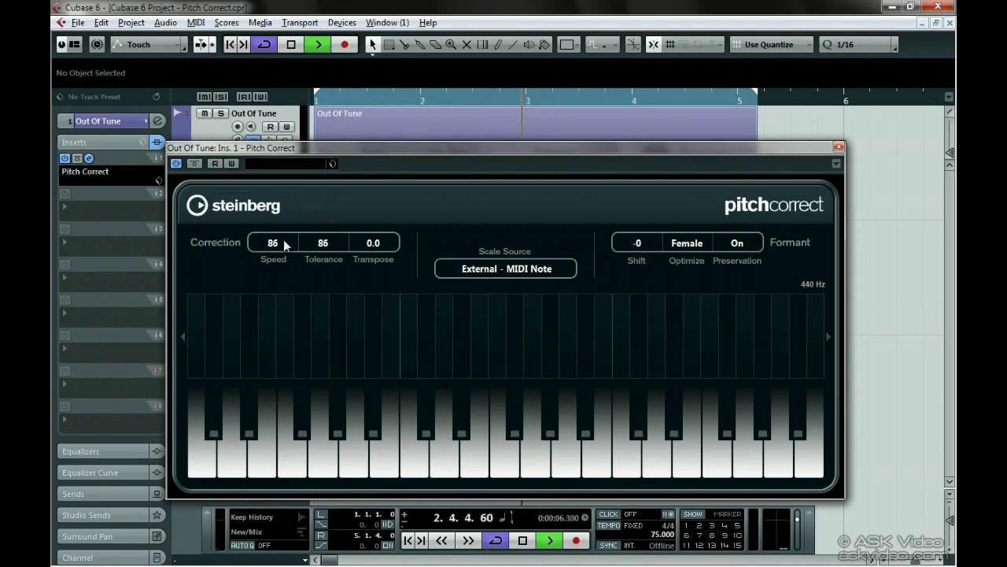
{"action": "left_click_drag", "start_coordinate": [286, 243], "coordinate": [333, 270]}
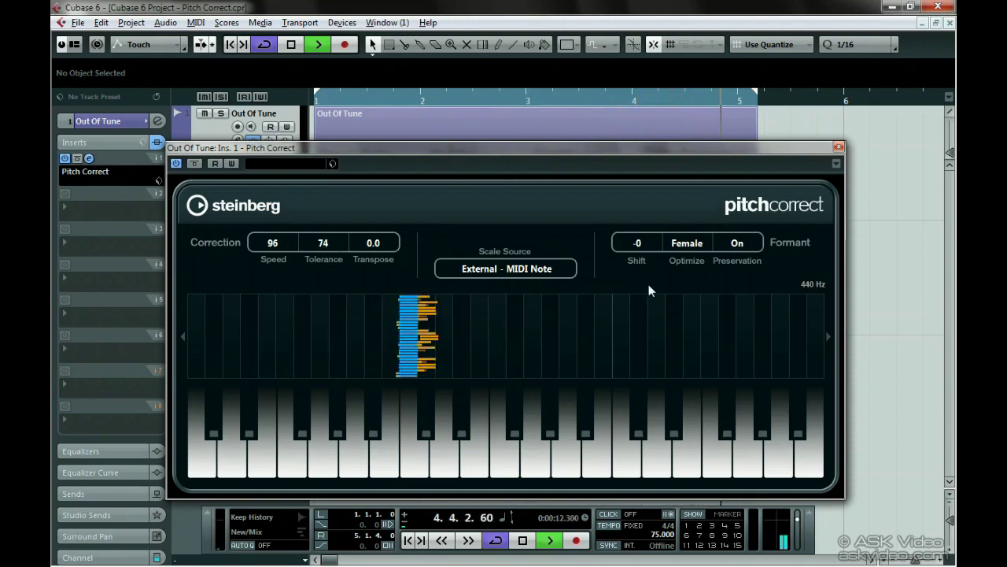
{"action": "left_click", "coordinate": [838, 147]}
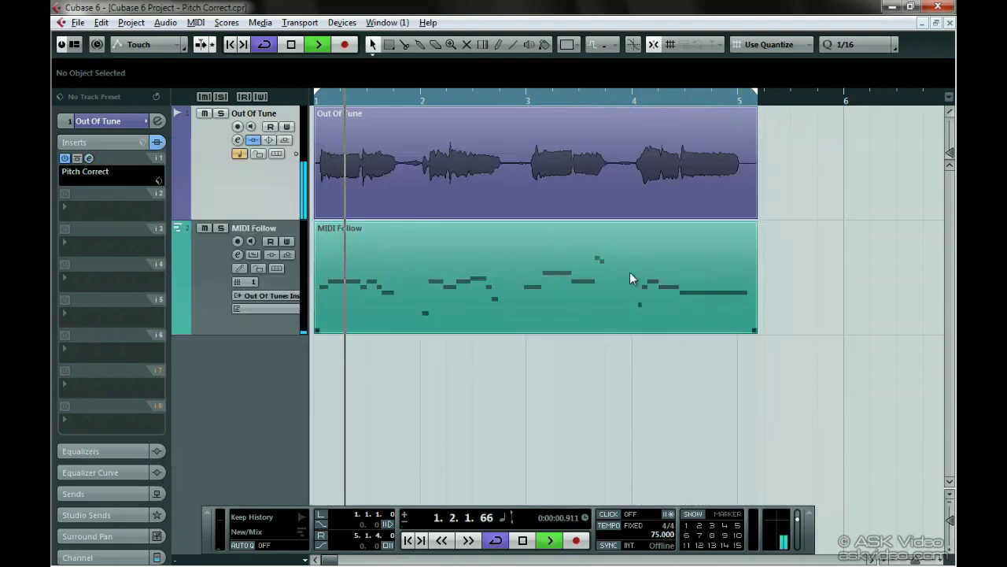
Open the MIDI Follow part for note editing and move bar 3's G3 to C#3, the long final C3 to G3, and the D3 before it to A3
{"action": "double_click", "coordinate": [528, 270]}
{"action": "scroll", "coordinate": [528, 277], "scroll_direction": "down", "scroll_amount": 10}
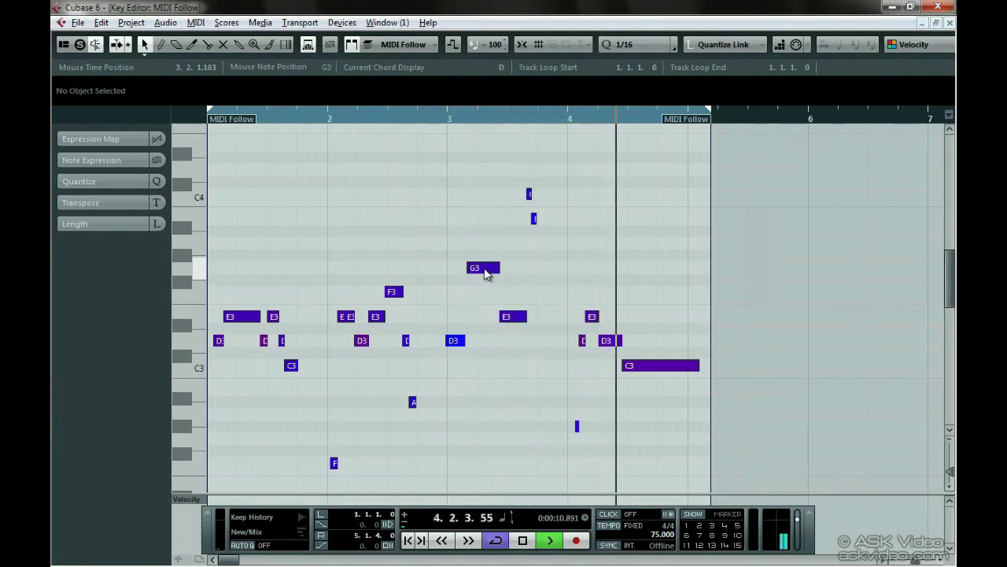
{"action": "left_click_drag", "start_coordinate": [486, 272], "coordinate": [488, 354]}
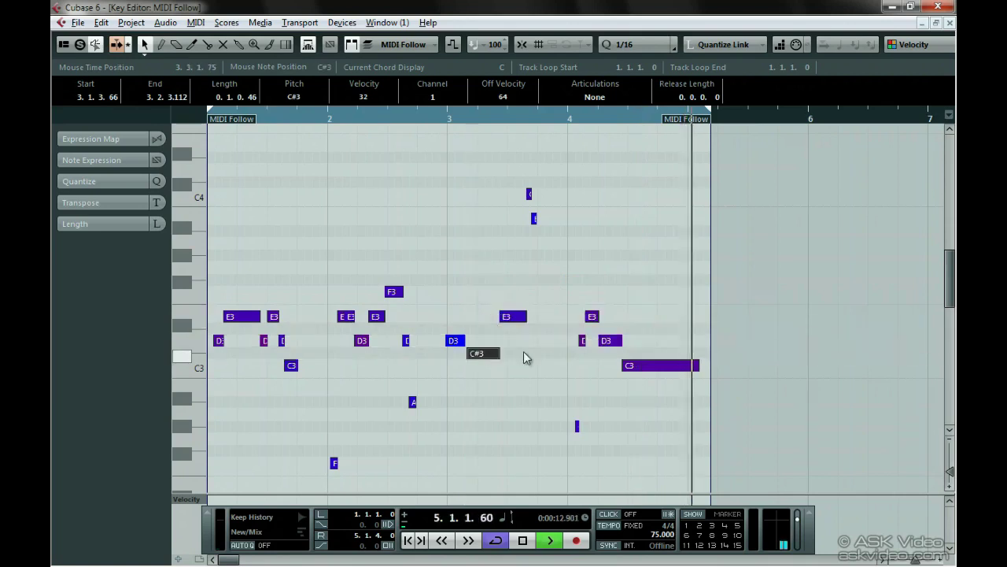
{"action": "left_click_drag", "start_coordinate": [639, 366], "coordinate": [648, 272]}
{"action": "left_click_drag", "start_coordinate": [612, 340], "coordinate": [606, 248]}
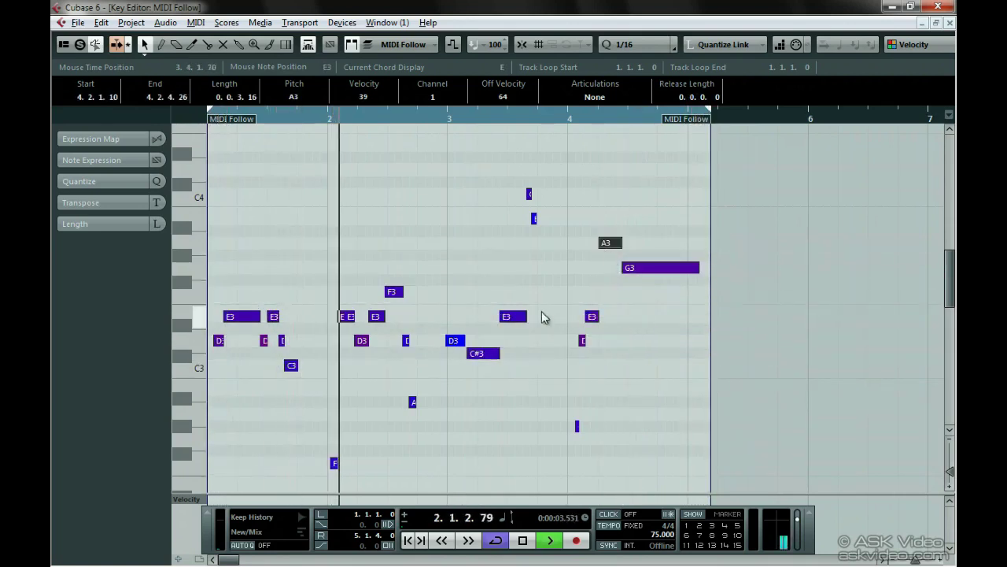
Raise the E3 note in bar 3 to A#3, move the C#3 note before it back to G3, and stop playback
{"action": "left_click_drag", "start_coordinate": [514, 318], "coordinate": [513, 236]}
{"action": "left_click_drag", "start_coordinate": [488, 354], "coordinate": [485, 272]}
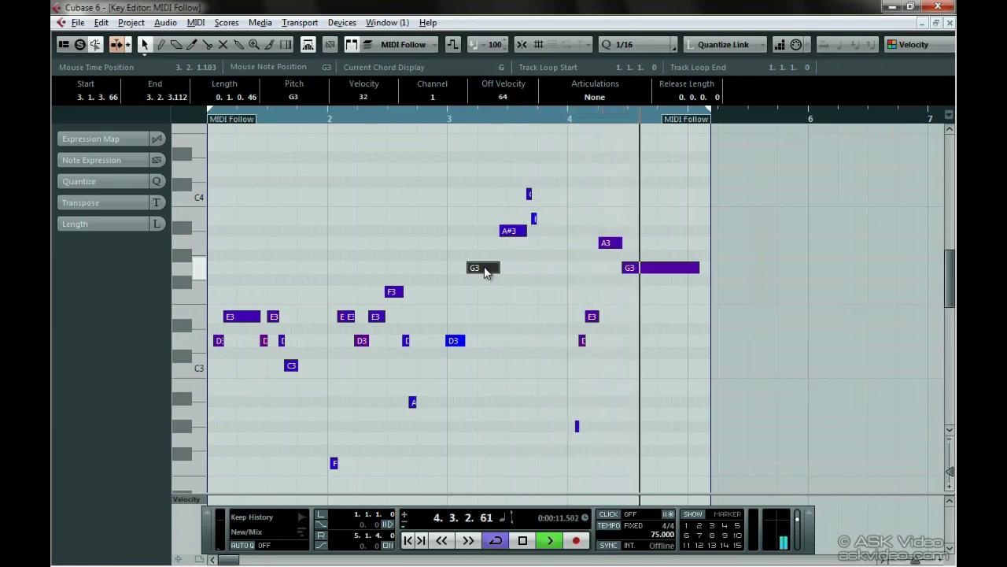
{"action": "key", "text": "space"}
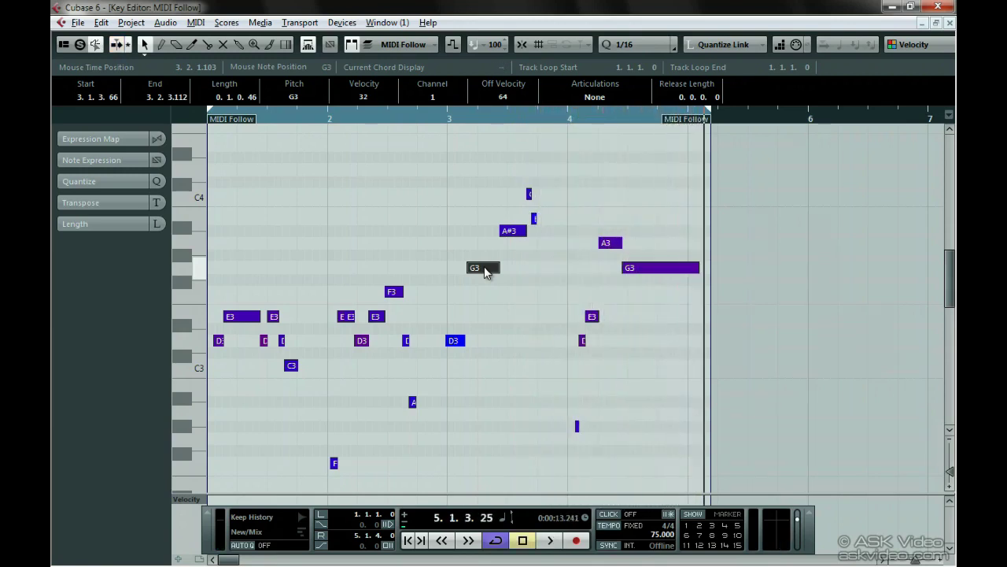